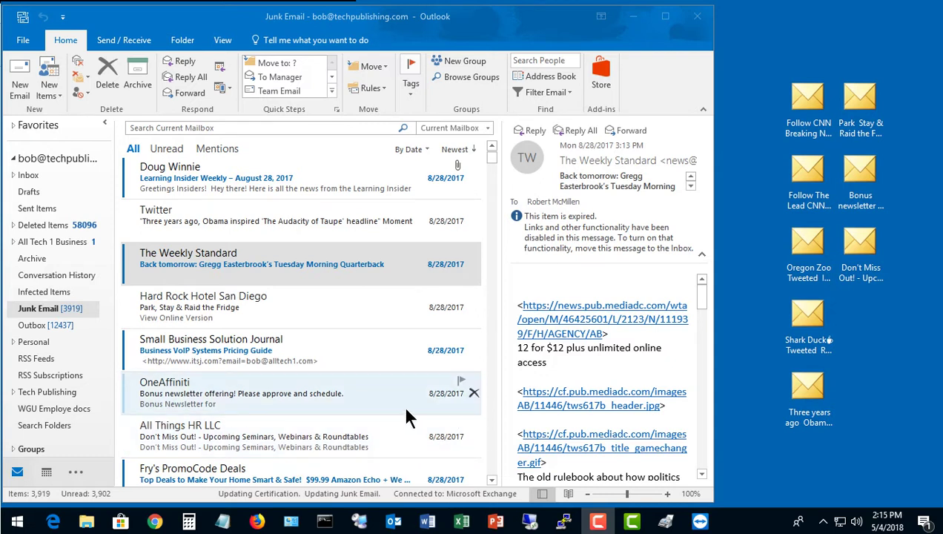
# Check Outlook's taskbar jump list, and copy The Weekly Standard message to the desktop beneath the "Don't Miss Out!" file
pyautogui.rightClick(394, 522)
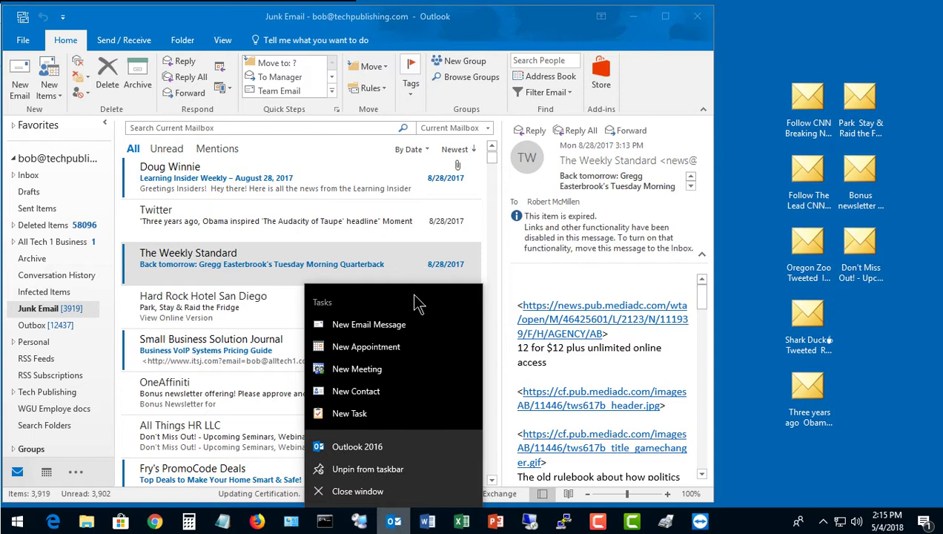
pyautogui.click(763, 443)
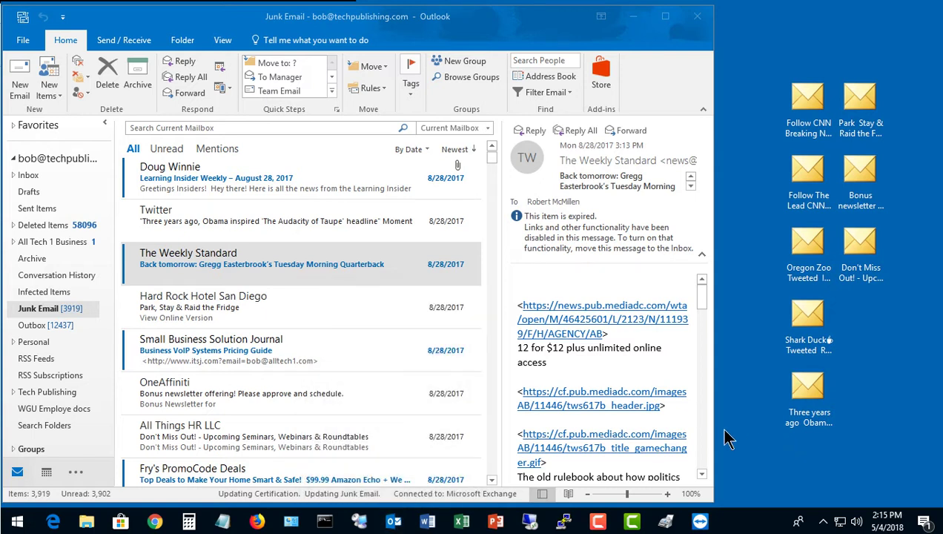
pyautogui.moveTo(206, 253); pyautogui.dragTo(744, 283)
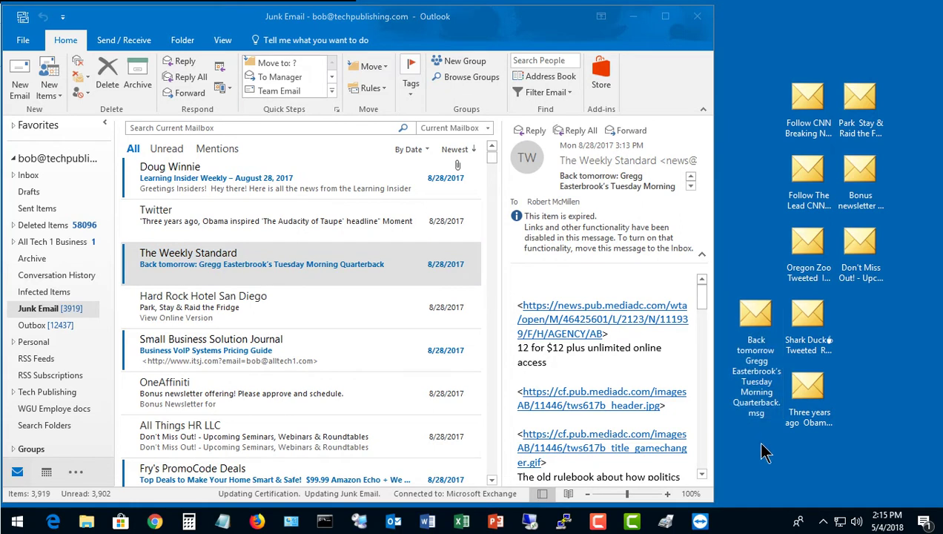
pyautogui.moveTo(756, 315); pyautogui.dragTo(860, 315)
pyautogui.click(733, 374)
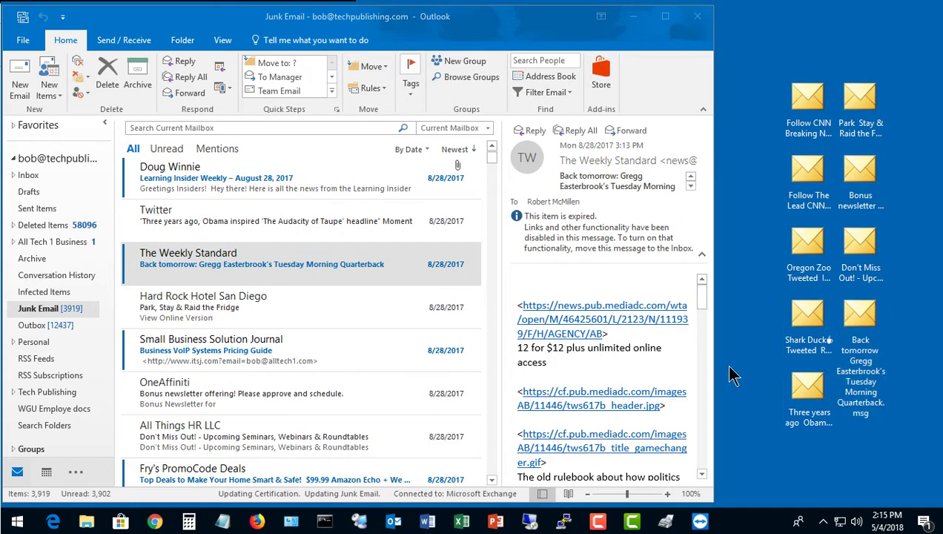
# Pin the desktop messages "Three years ago", "Shark Duck" and "Back tomorrow" to Outlook's taskbar jump list
pyautogui.click(813, 384)
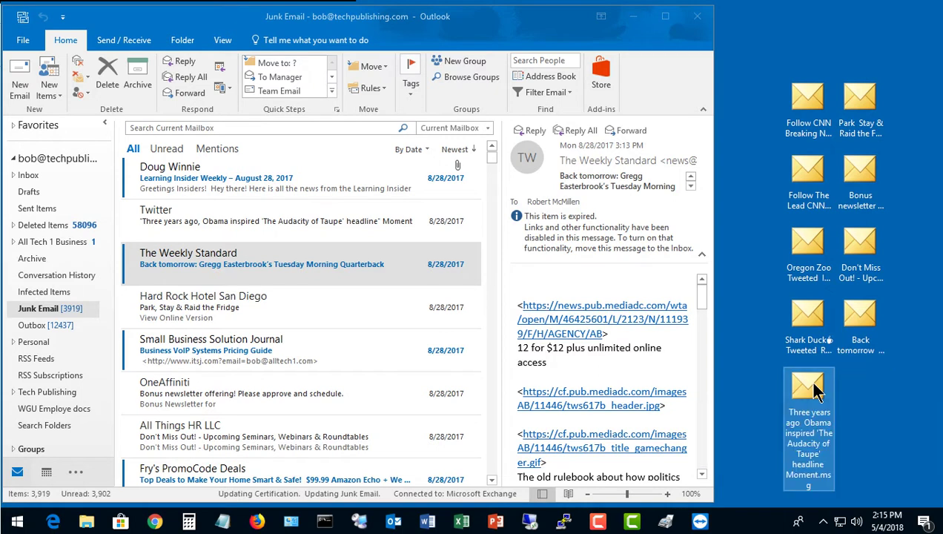
pyautogui.moveTo(813, 386); pyautogui.dragTo(394, 524)
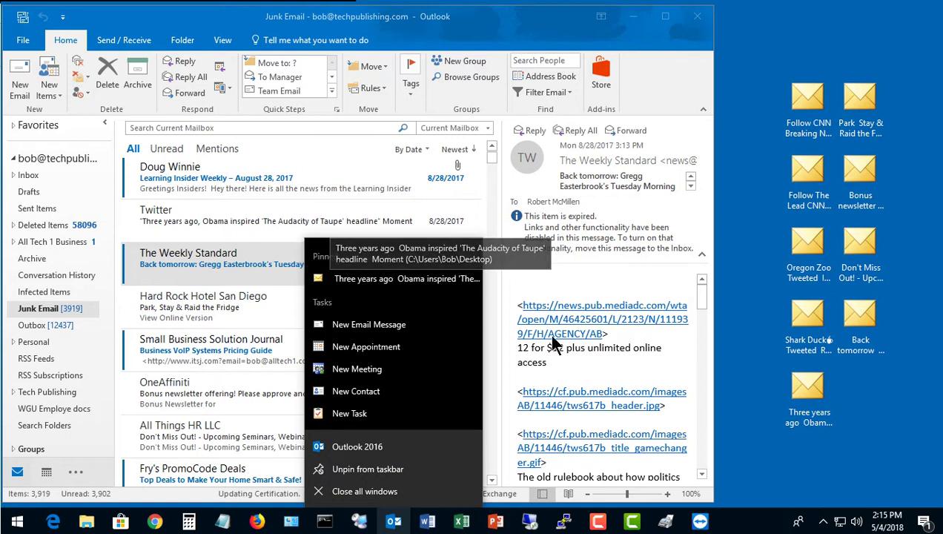
pyautogui.click(753, 342)
pyautogui.moveTo(810, 310); pyautogui.dragTo(392, 521)
pyautogui.moveTo(849, 311); pyautogui.dragTo(398, 521)
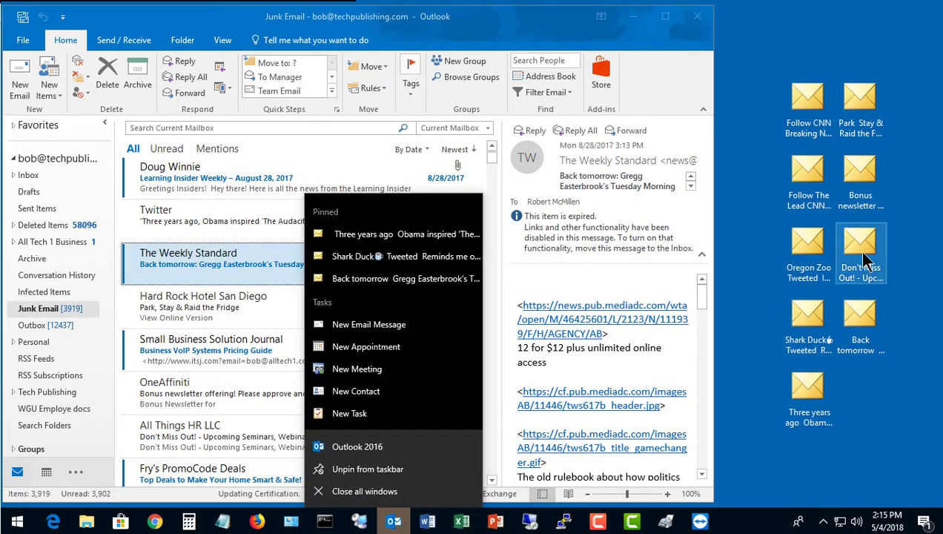
# Pin the six remaining desktop messages, from "Don't Miss Out!" to "Park Stay & Raid the Fridge", to Outlook's jump list
pyautogui.moveTo(856, 251); pyautogui.dragTo(398, 521)
pyautogui.moveTo(808, 252); pyautogui.dragTo(389, 519)
pyautogui.moveTo(805, 179); pyautogui.dragTo(391, 521)
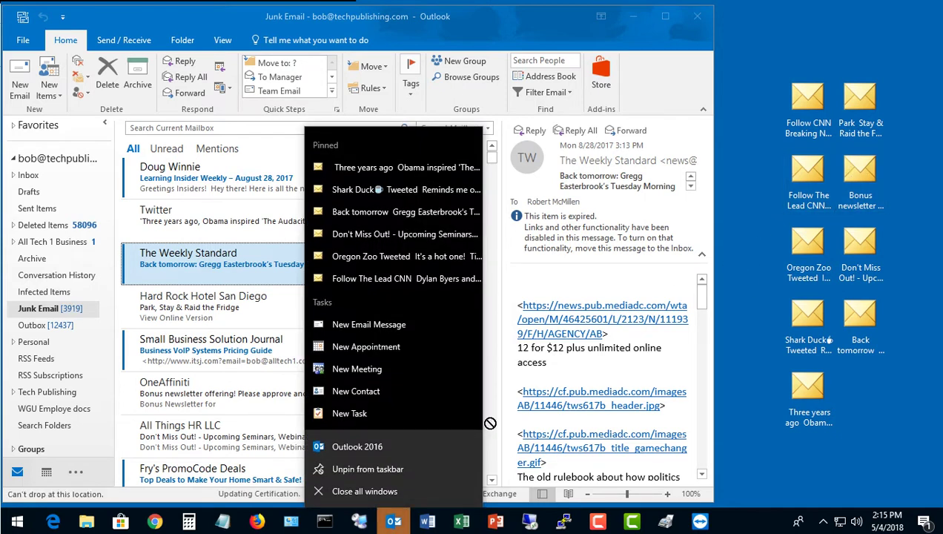
pyautogui.moveTo(799, 88); pyautogui.dragTo(394, 520)
pyautogui.moveTo(853, 111); pyautogui.dragTo(392, 519)
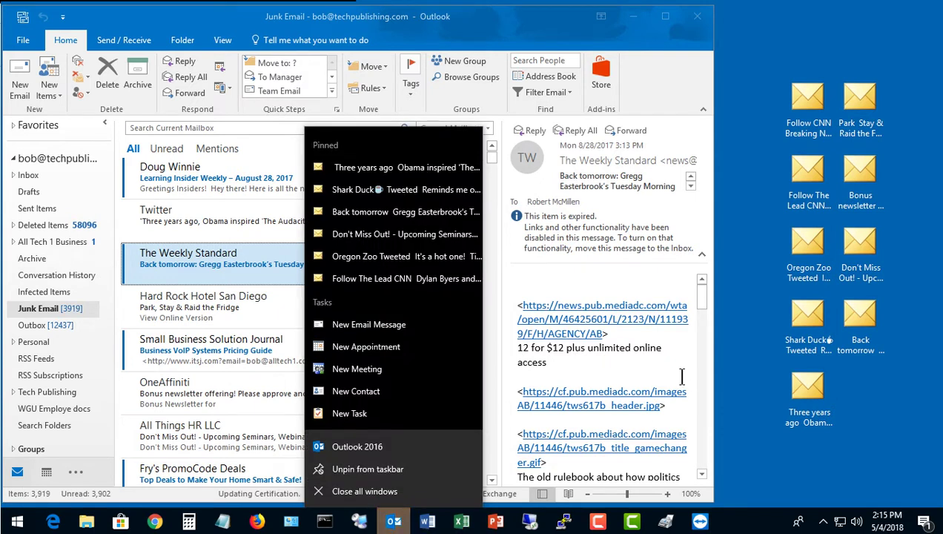
# Minimize Outlook and launch the Registry Editor by running regedit
pyautogui.click(632, 16)
pyautogui.click(632, 17)
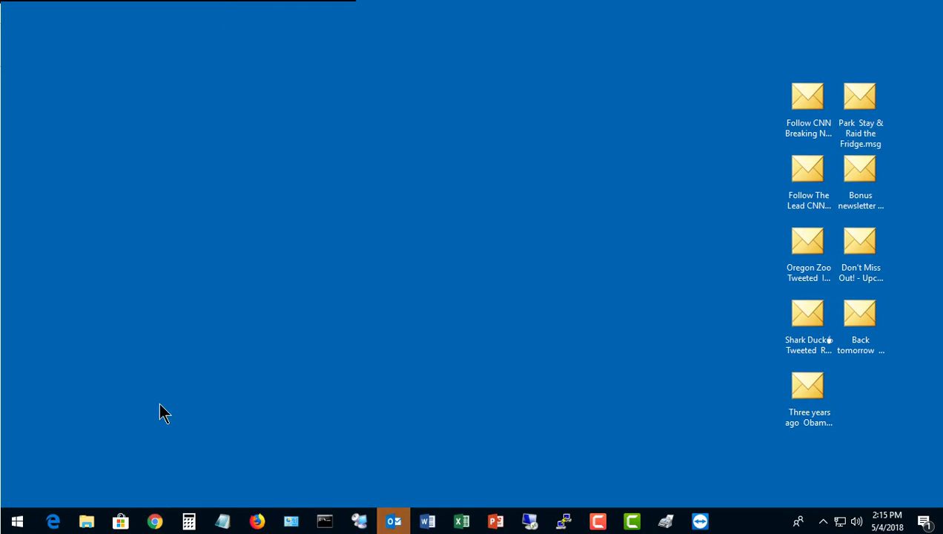
pyautogui.rightClick(16, 521)
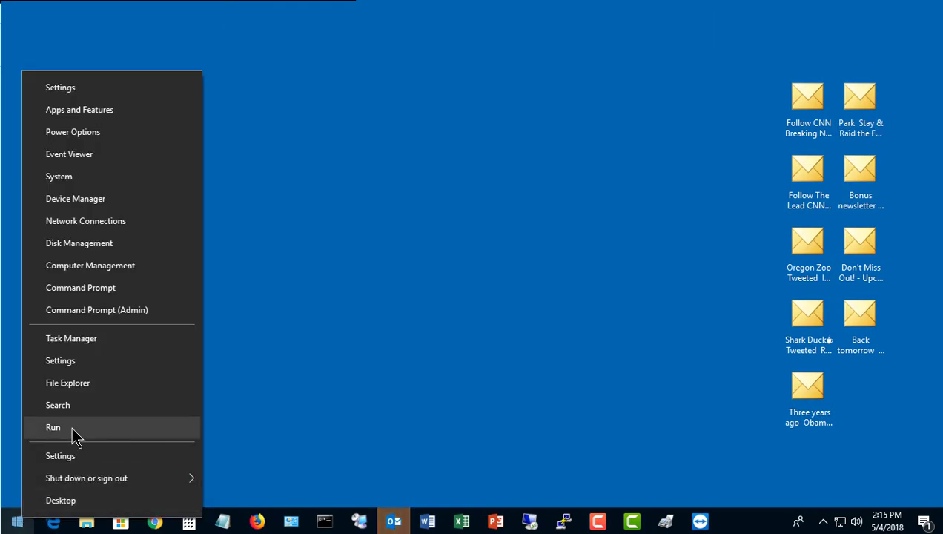
pyautogui.click(74, 430)
pyautogui.write('regedi')
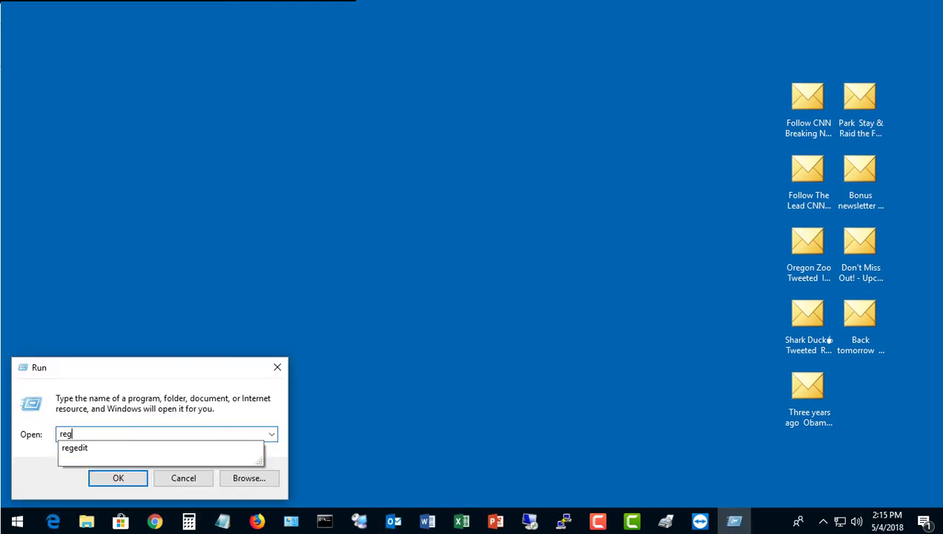
pyautogui.write('t')
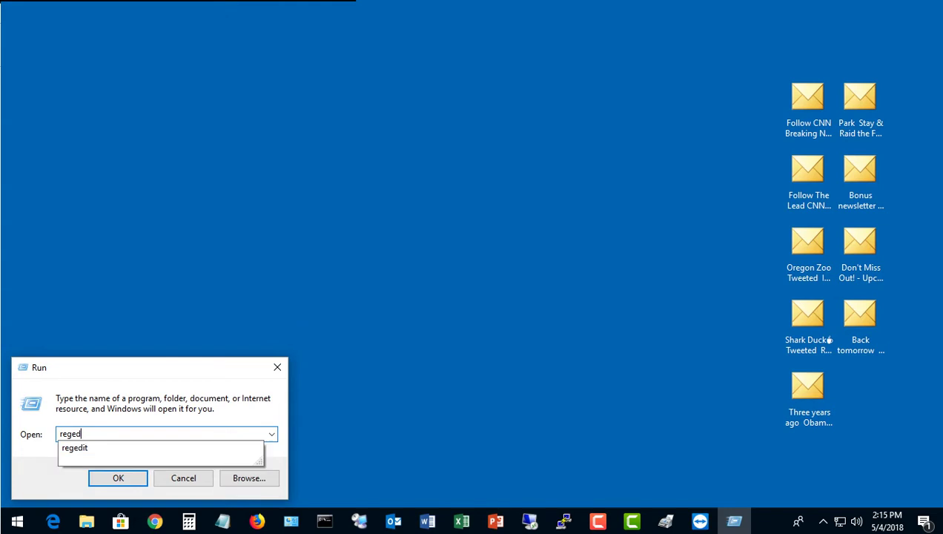
pyautogui.write('it')
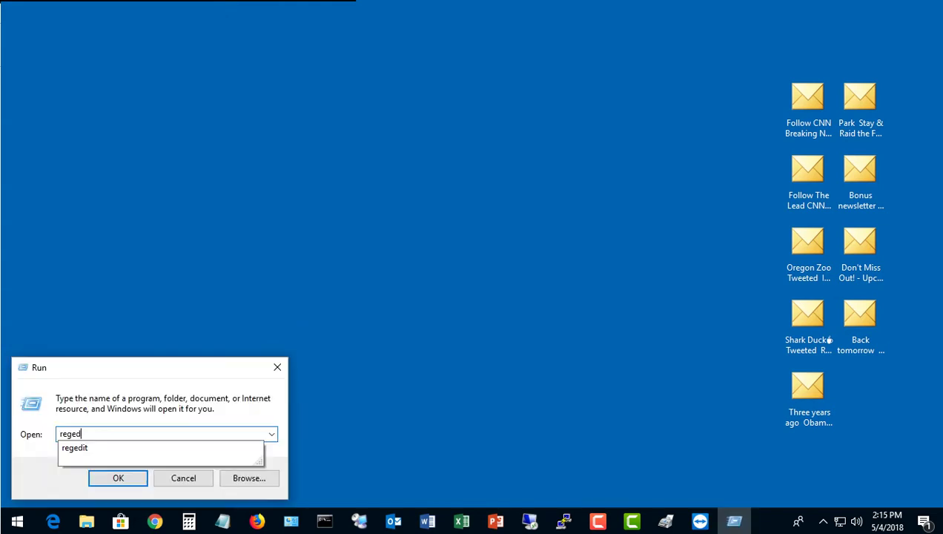
pyautogui.write('it')
pyautogui.press('Return')
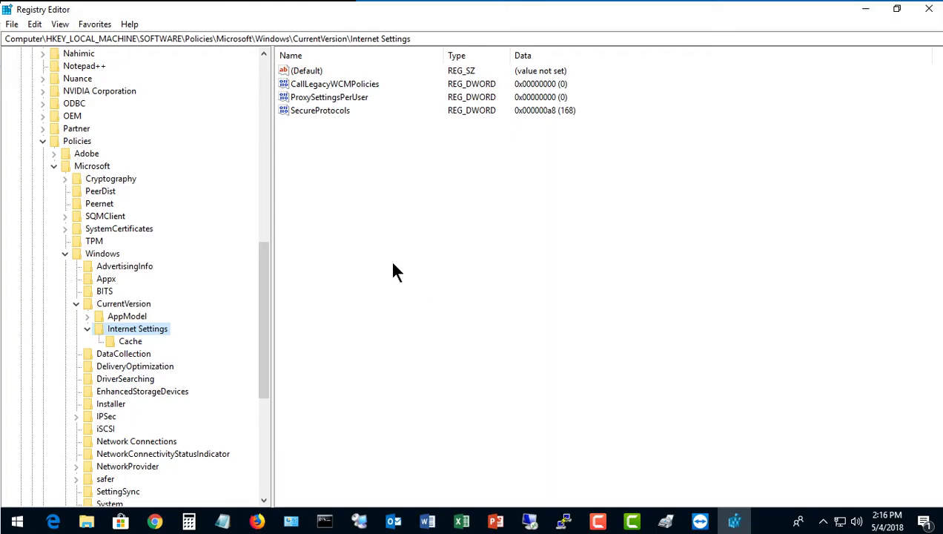
# Collapse the HKEY_LOCAL_MACHINE branch and expand HKEY_CURRENT_USER in the registry tree
pyautogui.scroll(15, 263, 84)
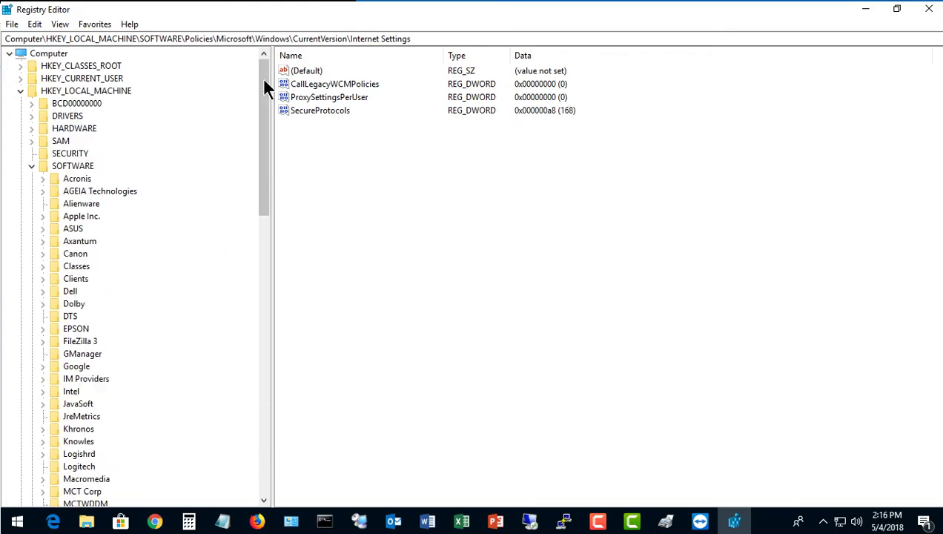
pyautogui.click(20, 92)
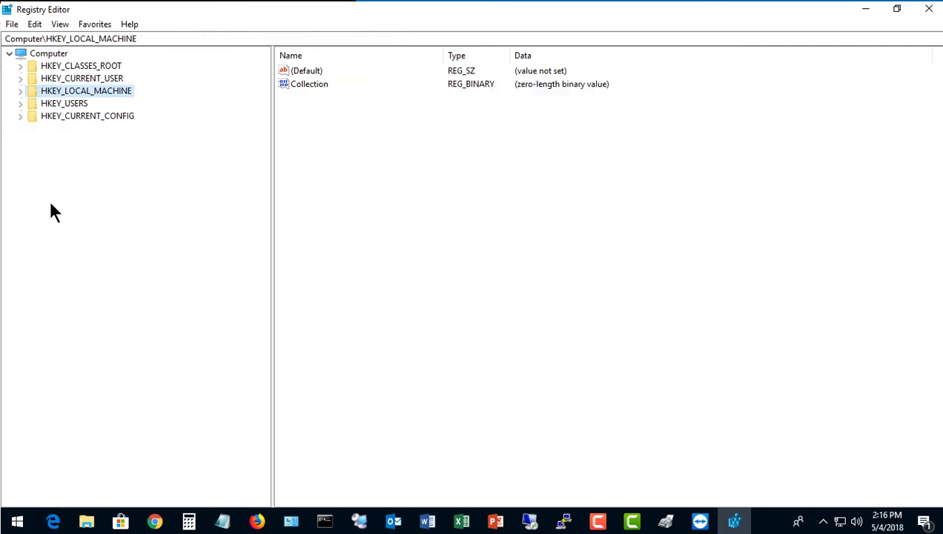
pyautogui.hotkey('alt', 'Tab')
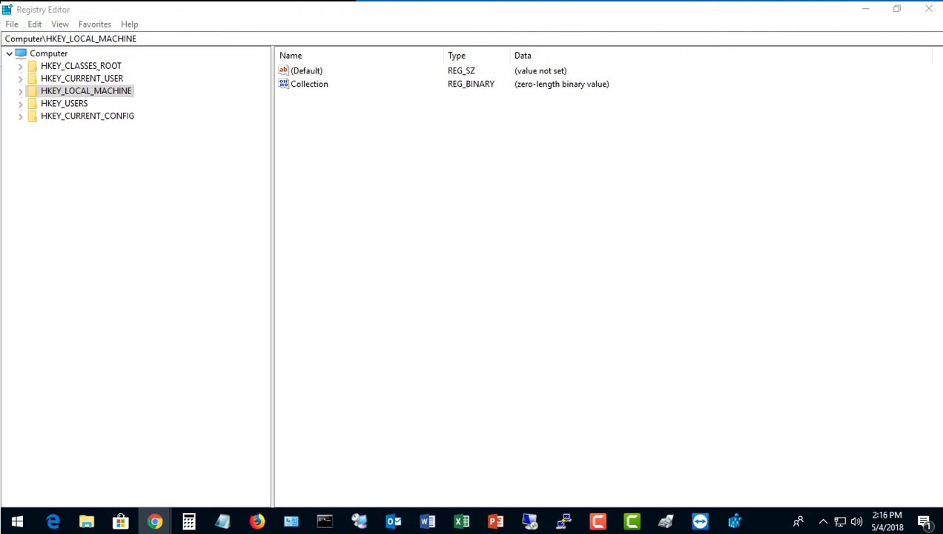
pyautogui.hotkey('alt', 'Tab')
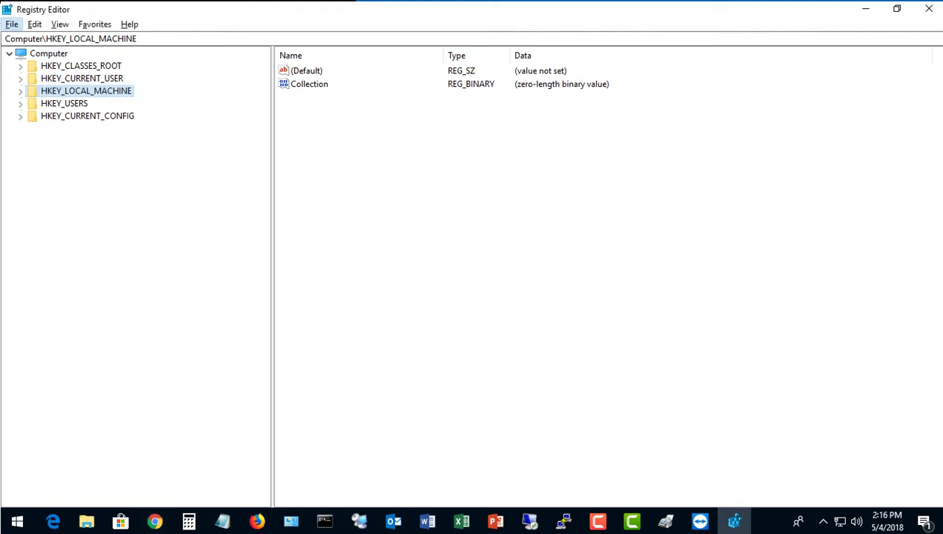
pyautogui.click(235, 187)
pyautogui.click(83, 78)
pyautogui.doubleClick(83, 78)
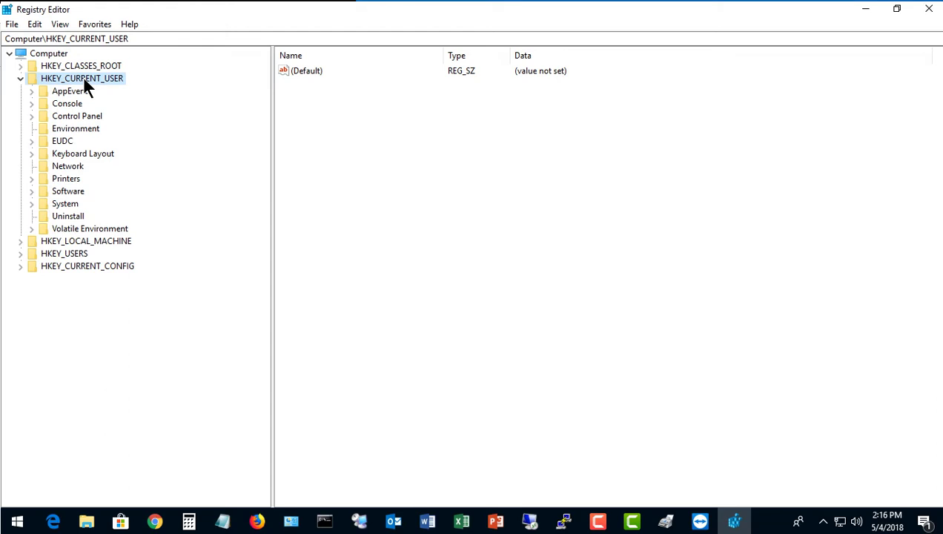
# Expand the Software key and its Microsoft subkey under HKEY_CURRENT_USER
pyautogui.doubleClick(71, 191)
pyautogui.scroll(-8, 104, 297)
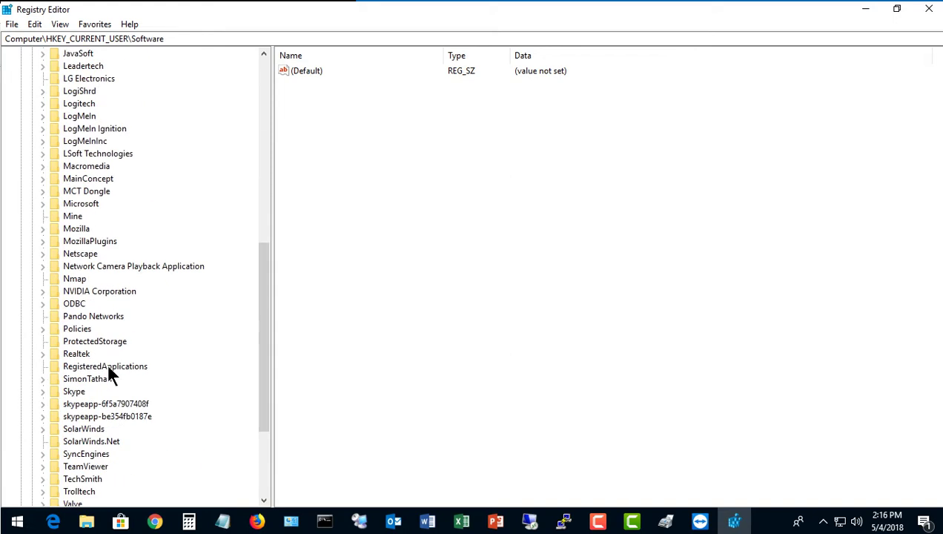
pyautogui.doubleClick(71, 202)
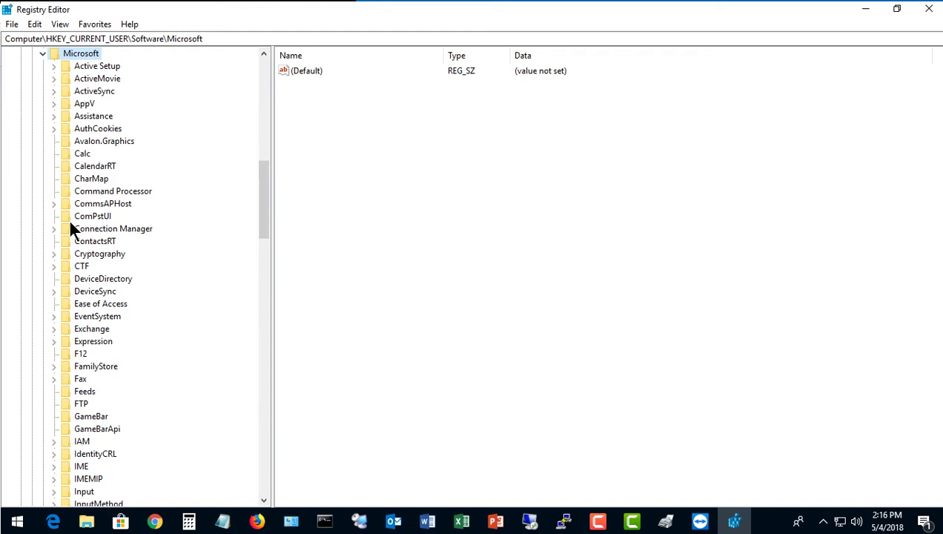
# Within the Microsoft key, expand Windows, CurrentVersion and Explorer to open the Advanced key
pyautogui.scroll(-20, 90, 266)
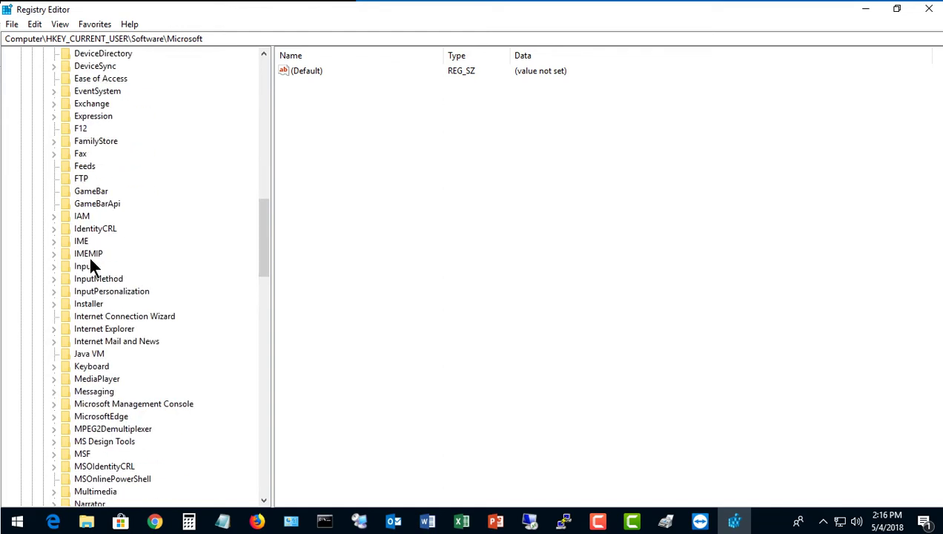
pyautogui.scroll(-5, 90, 261)
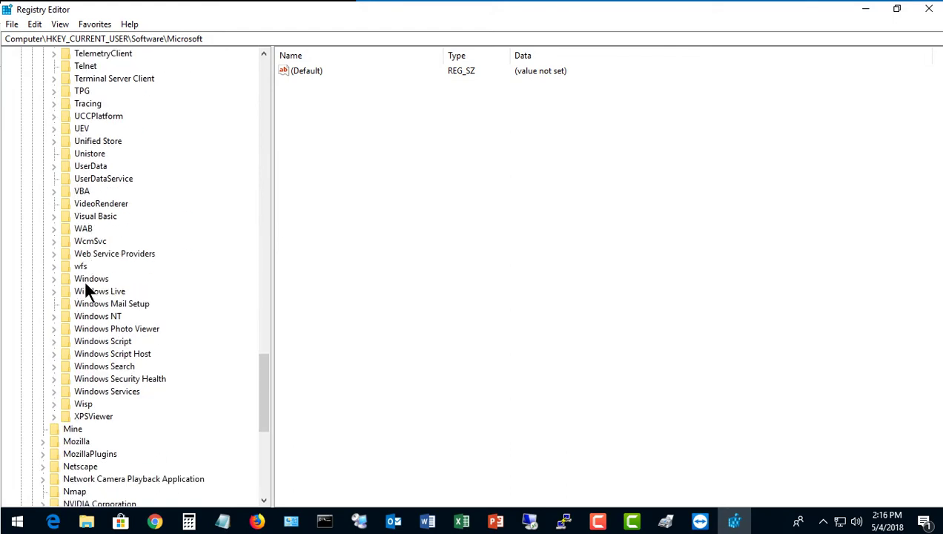
pyautogui.doubleClick(89, 280)
pyautogui.doubleClick(119, 292)
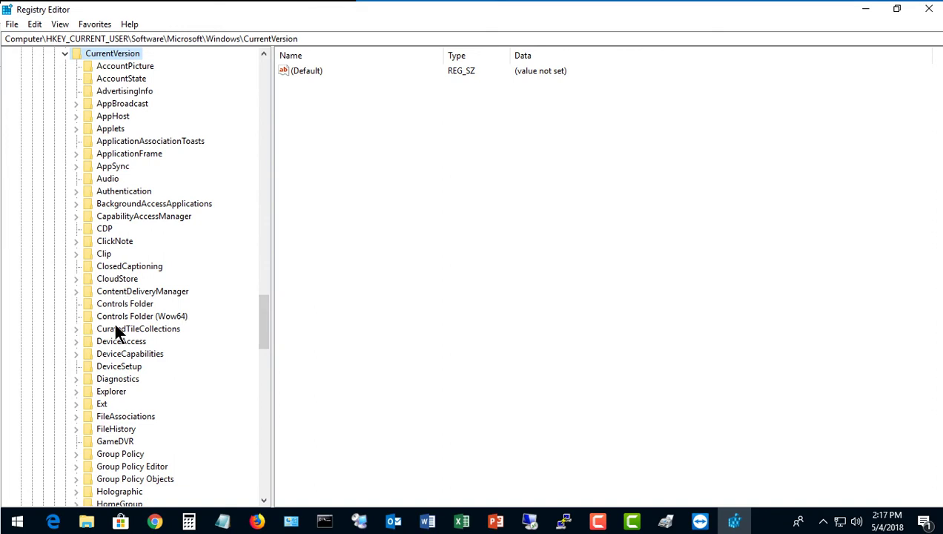
pyautogui.doubleClick(112, 391)
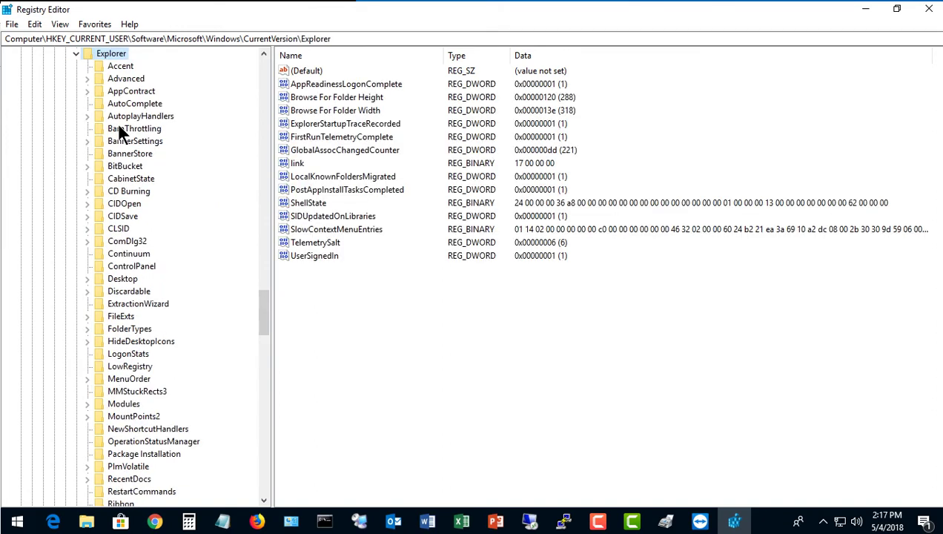
pyautogui.doubleClick(123, 79)
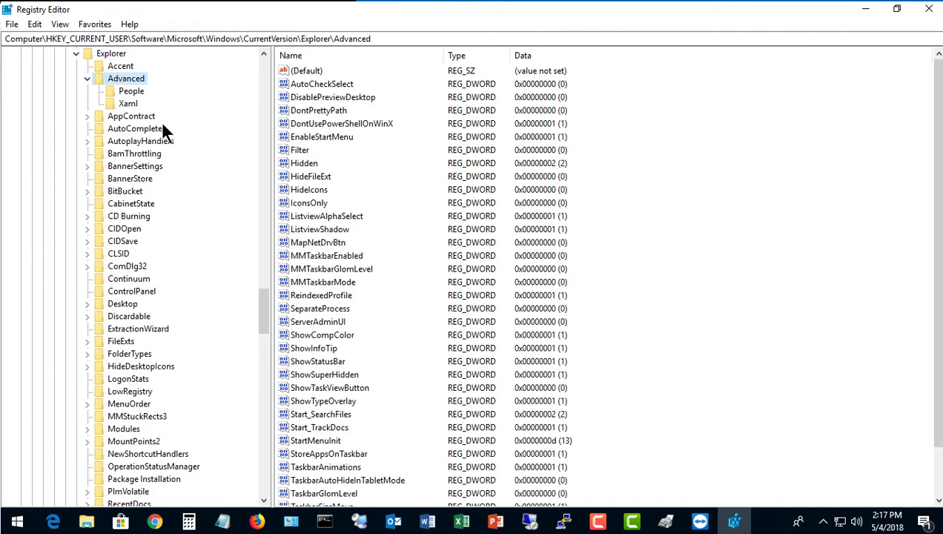
# Create a new DWORD (32-bit) value named JumpListItems_Maximum in the Advanced key
pyautogui.click(630, 180)
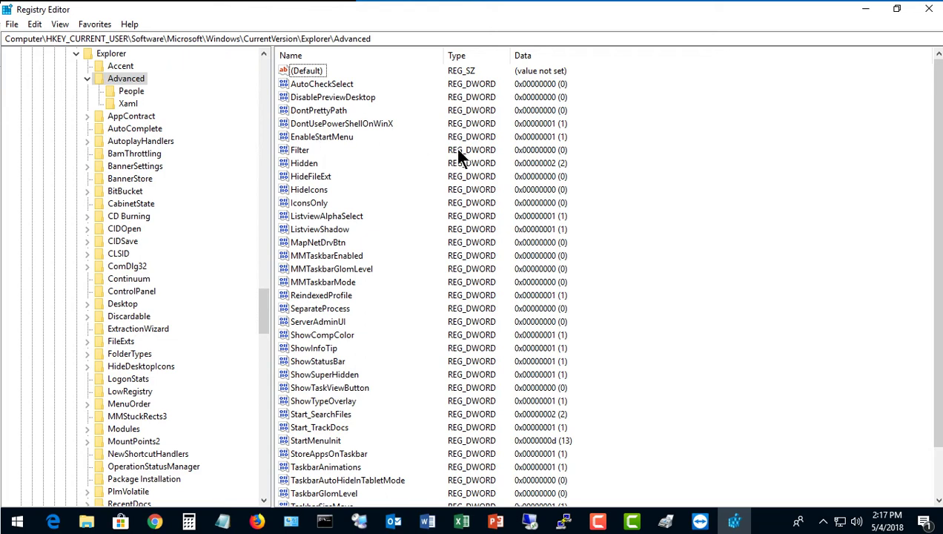
pyautogui.scroll(-2, 458, 156)
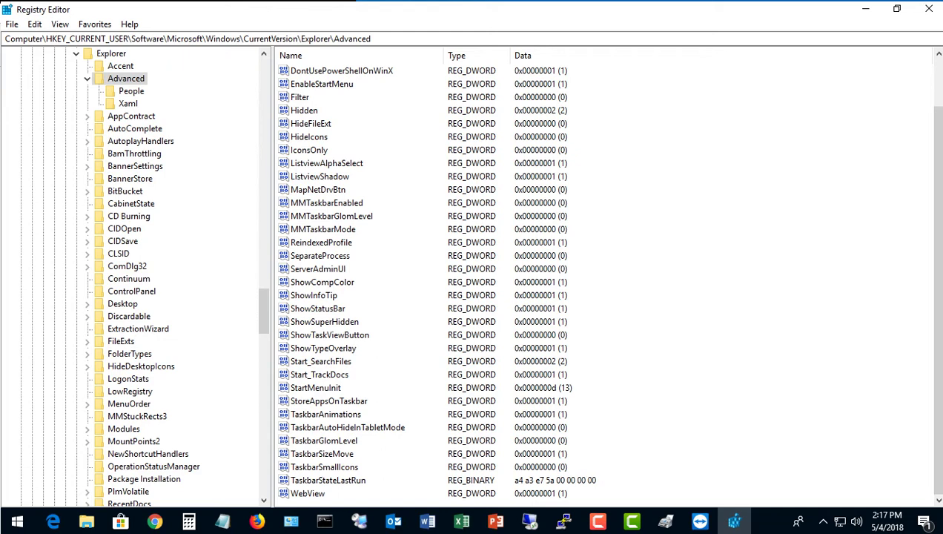
pyautogui.press('alt')
pyautogui.rightClick(626, 259)
pyautogui.moveTo(642, 274)
pyautogui.click(742, 318)
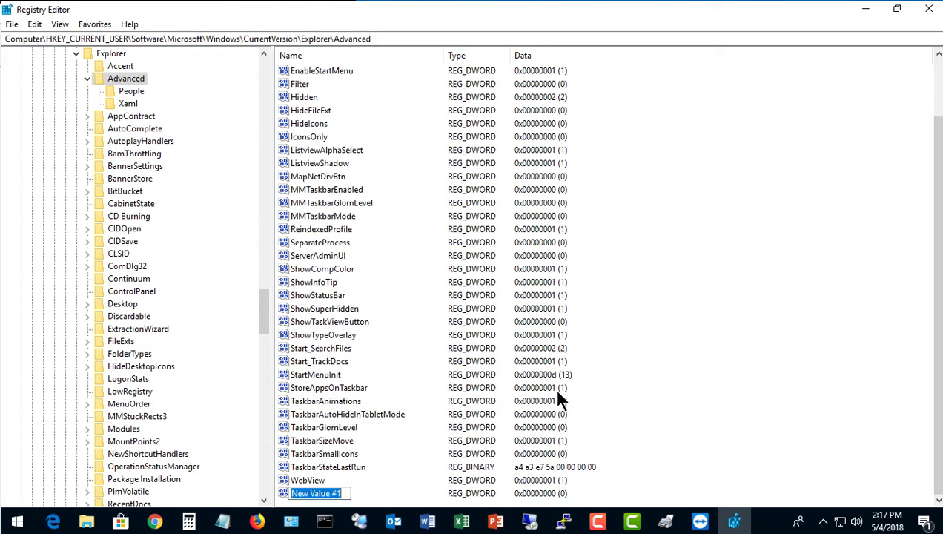
pyautogui.write('Jum')
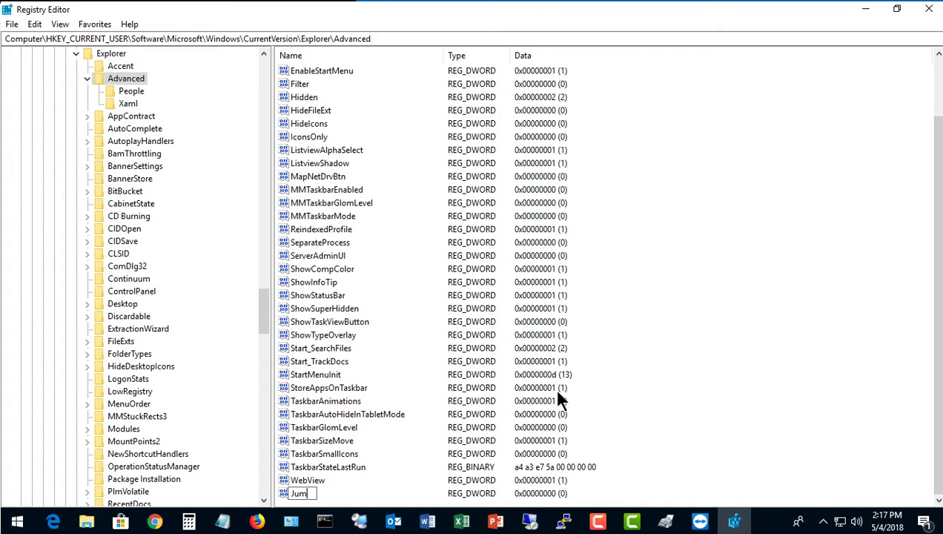
pyautogui.write('pListItems_')
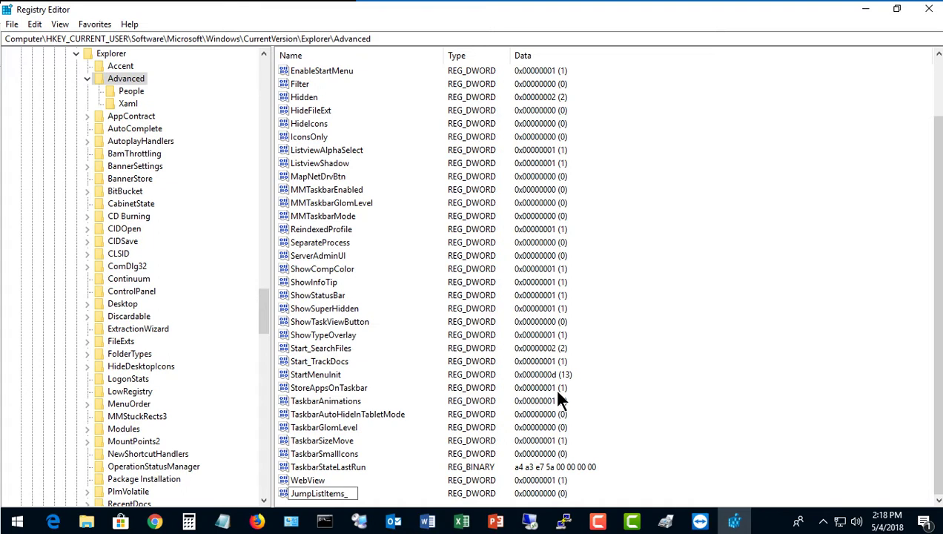
pyautogui.write('Maximum')
pyautogui.press('Return')
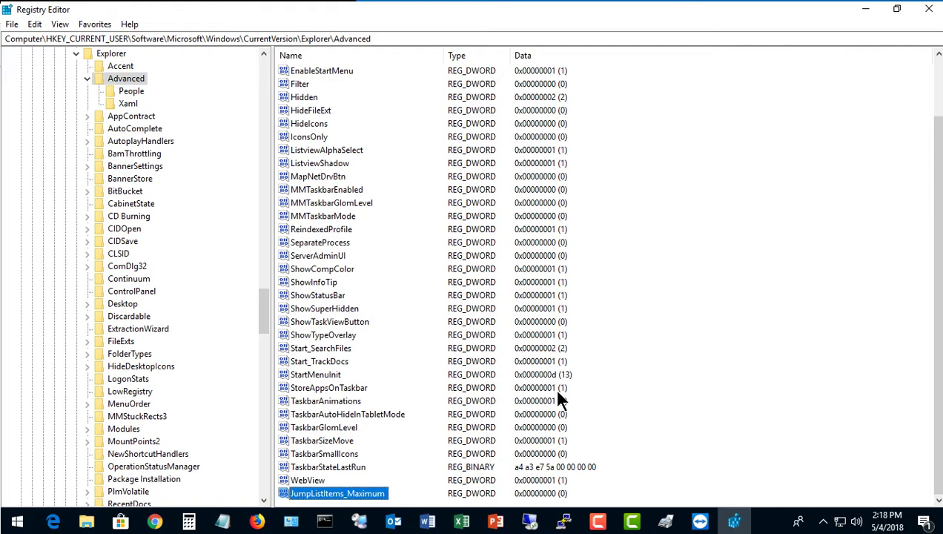
# Set JumpListItems_Maximum to 30 in decimal base and close the Registry Editor
pyautogui.doubleClick(348, 493)
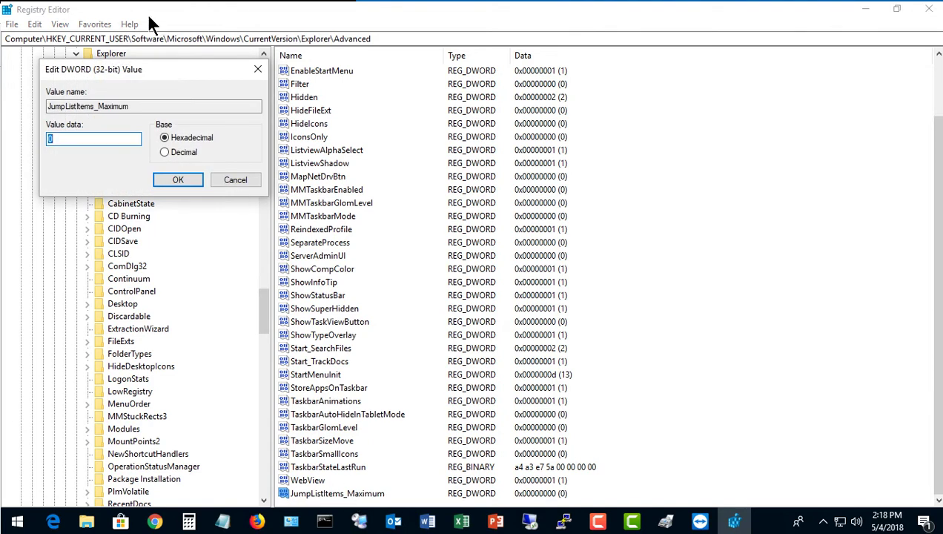
pyautogui.moveTo(194, 78); pyautogui.dragTo(608, 95)
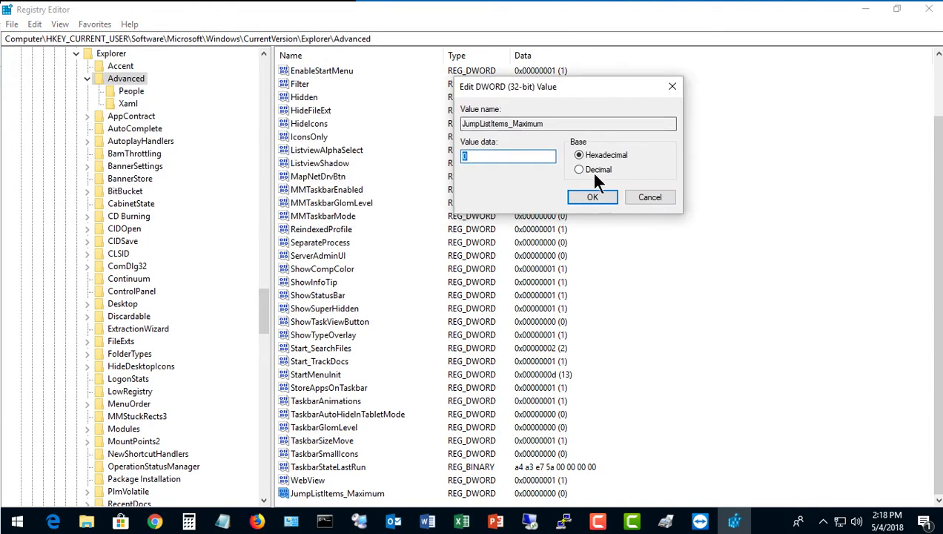
pyautogui.click(579, 168)
pyautogui.moveTo(489, 154); pyautogui.dragTo(411, 156)
pyautogui.write('30')
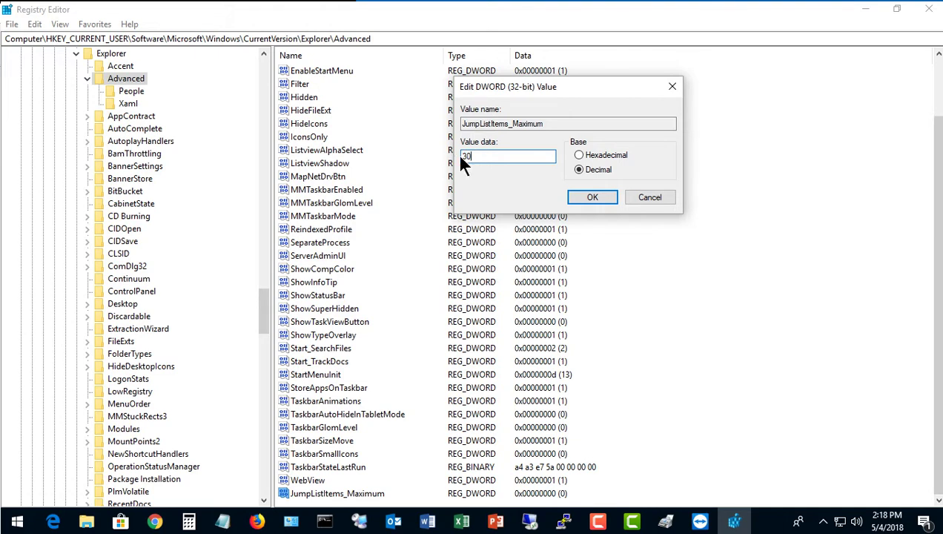
pyautogui.click(590, 197)
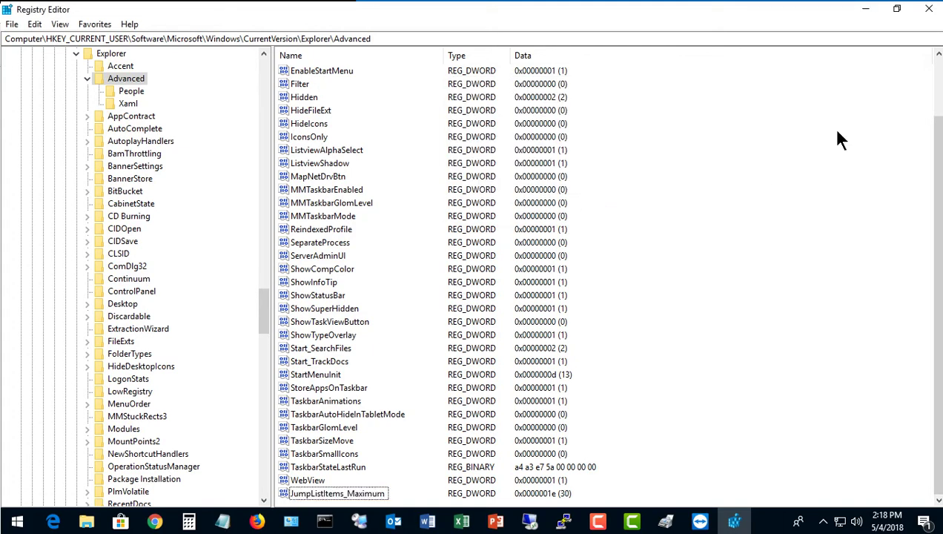
pyautogui.click(926, 9)
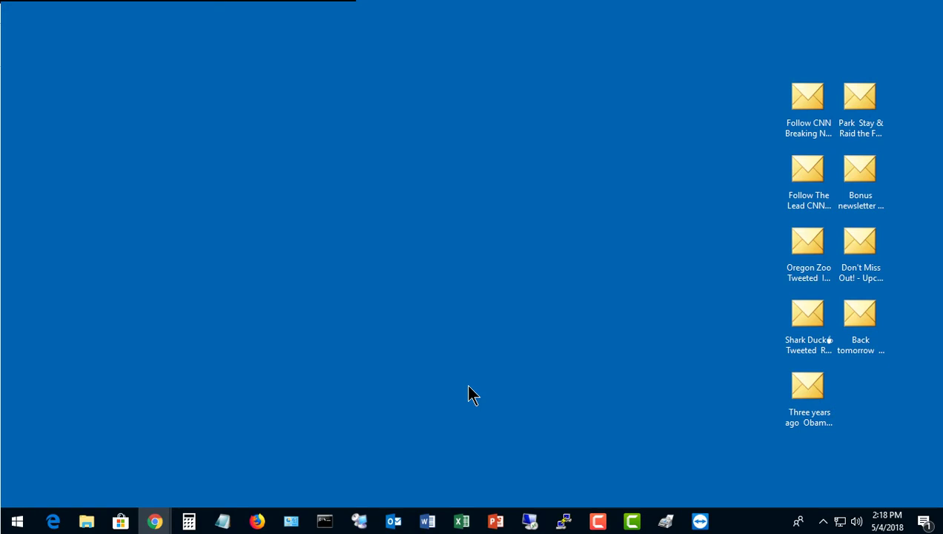
# Open Outlook's taskbar jump list from the desktop to check the pinned messages
pyautogui.moveTo(755, 80); pyautogui.dragTo(898, 444)
pyautogui.click(504, 297)
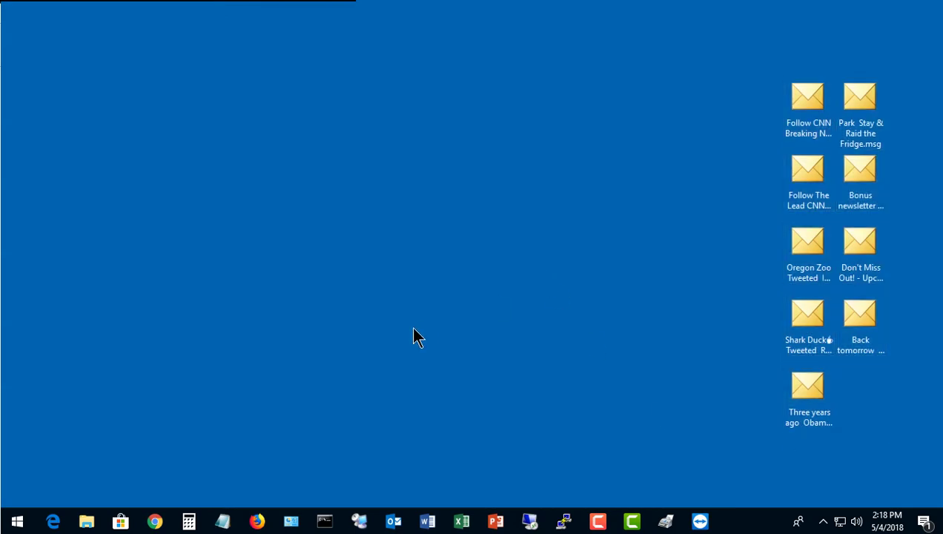
pyautogui.click(397, 524)
pyautogui.rightClick(397, 524)
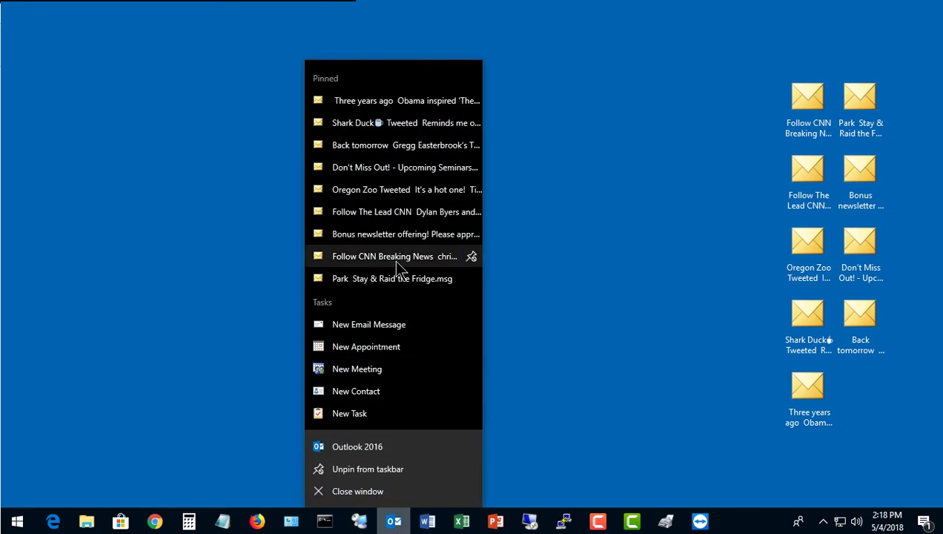